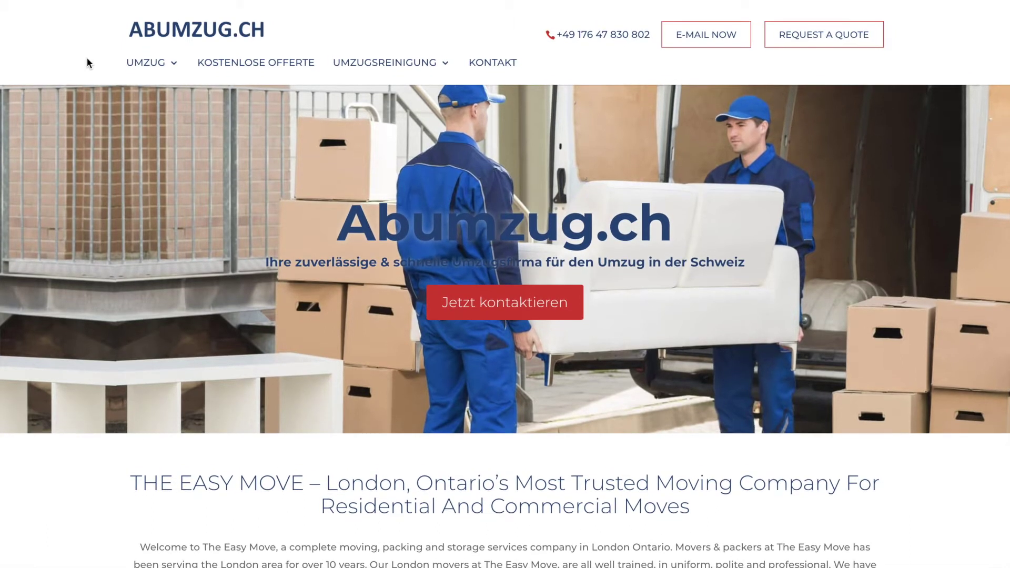
mouse_move(160, 64)
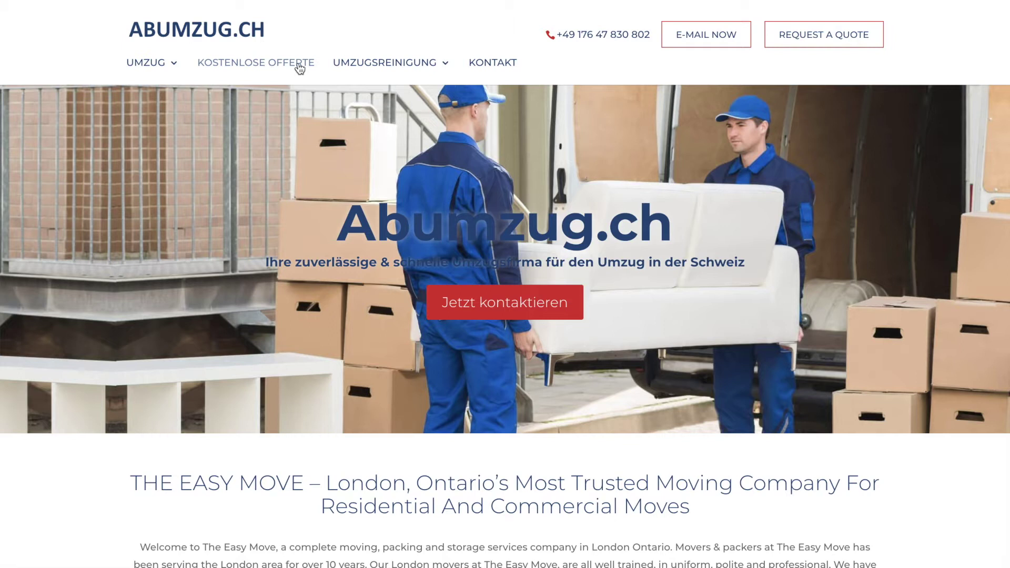
mouse_move(434, 68)
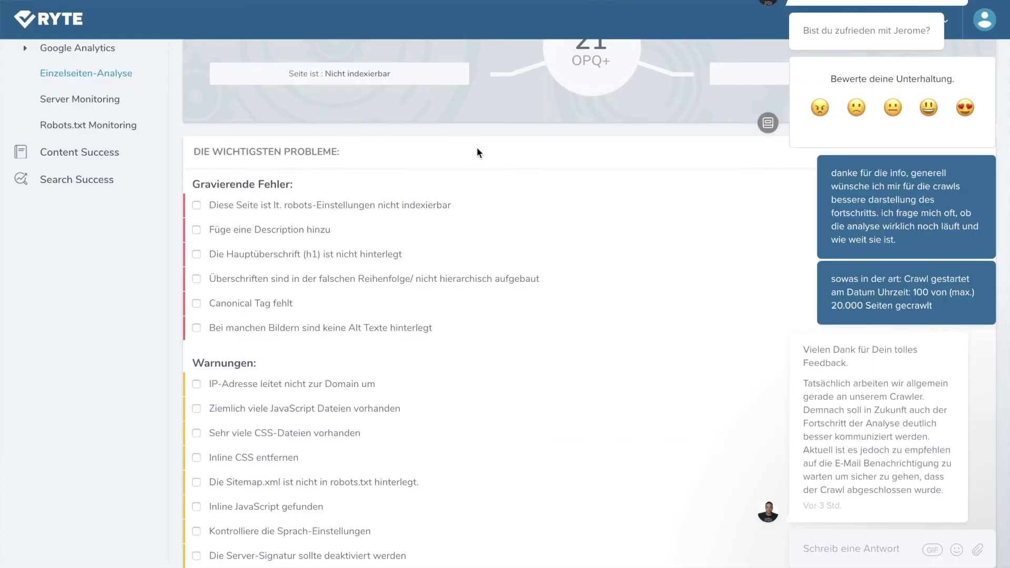
scroll(476, 152, "up", 6)
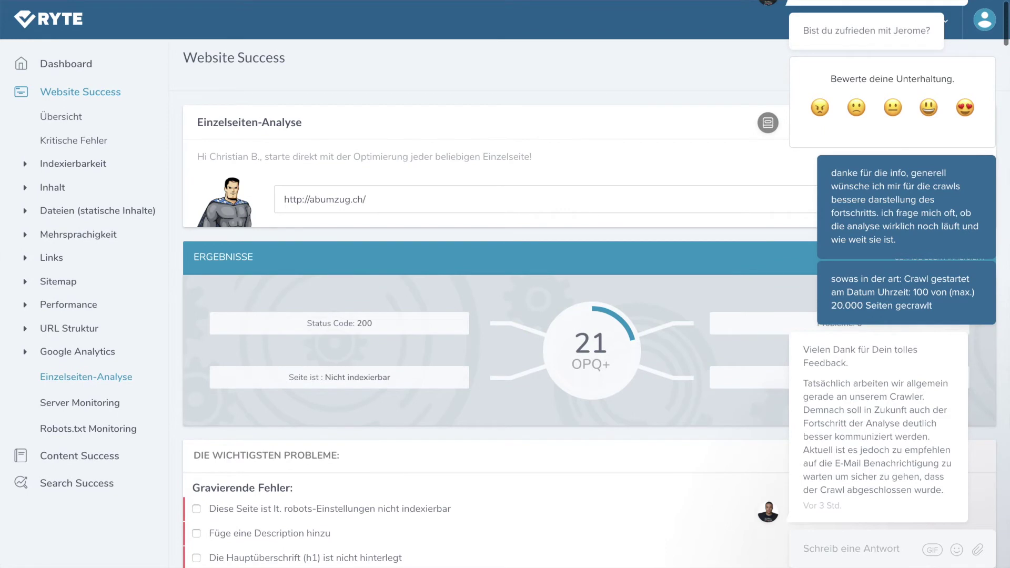
mouse_move(773, 4)
mouse_move(199, 6)
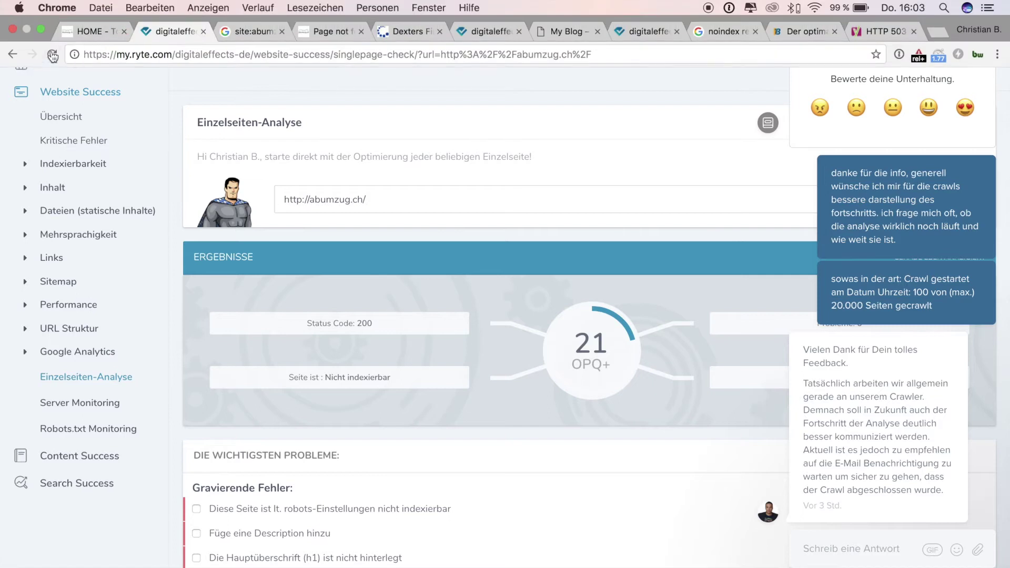
scroll(479, 199, "down", 2)
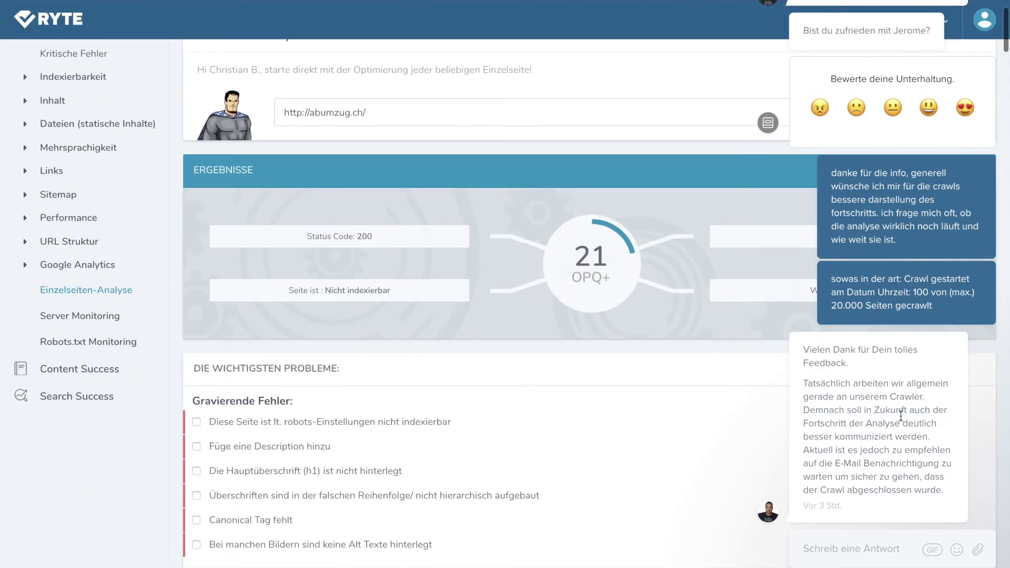
key("F5")
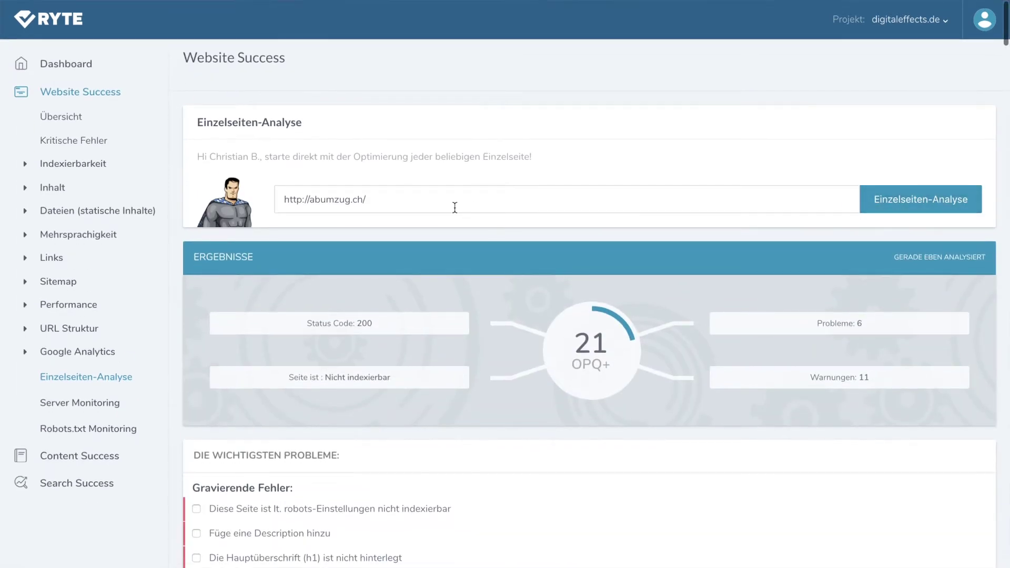
Step: Review the results summary and the lists of serious errors, warnings and notes for the analysed page
scroll(453, 207, "down", 2)
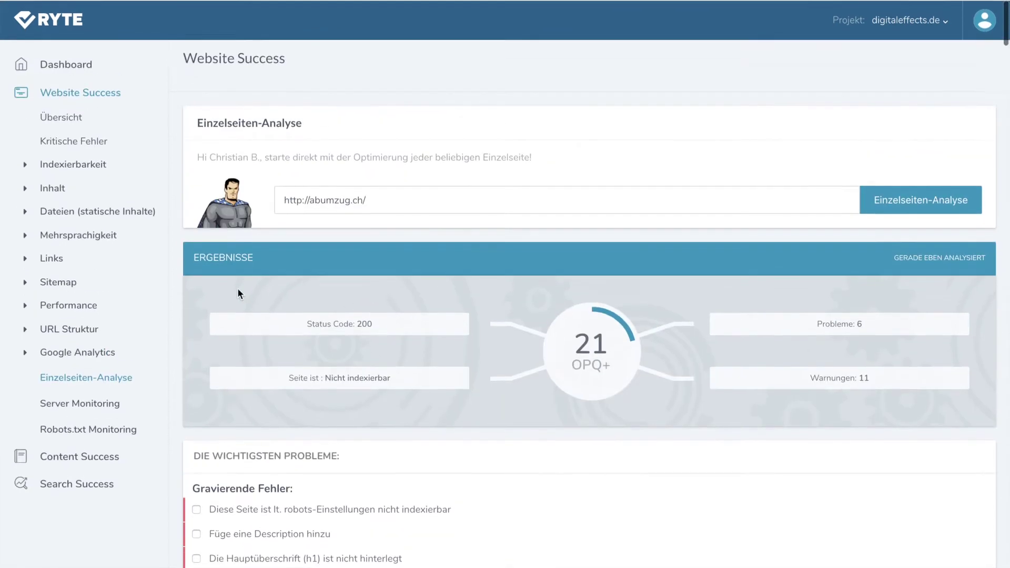
scroll(238, 288, "down", 3)
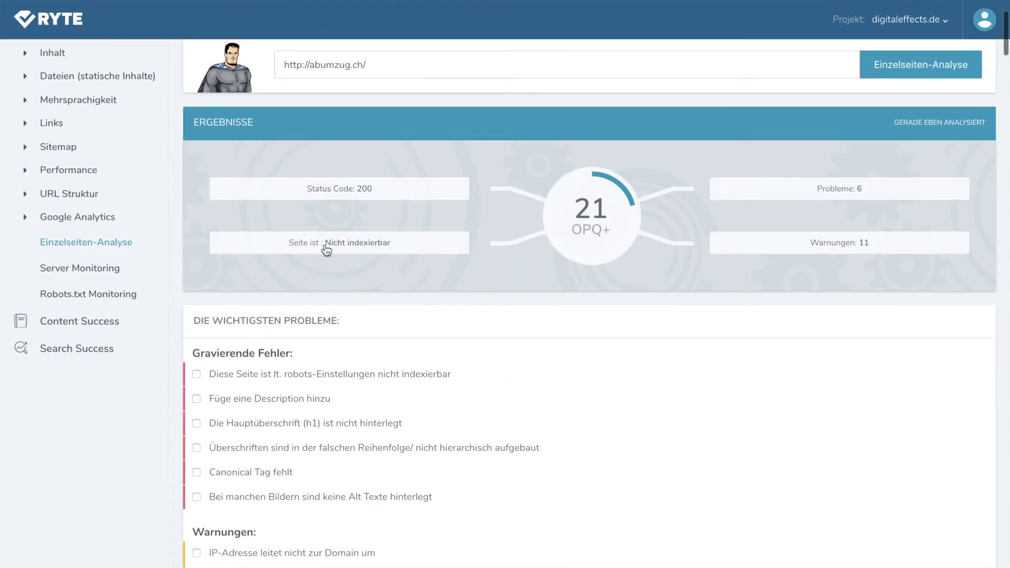
scroll(398, 247, "down", 1)
scroll(399, 252, "down", 1)
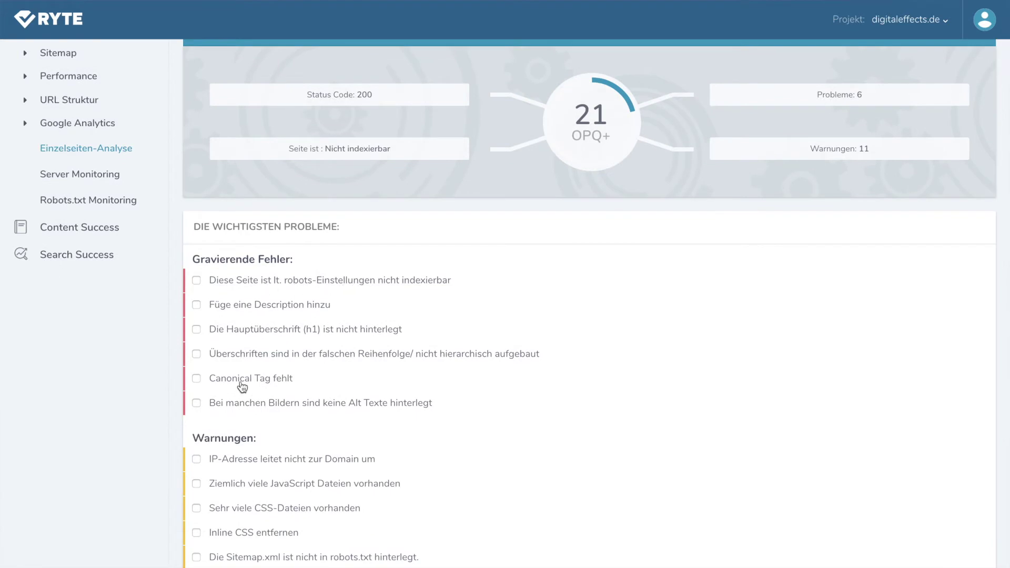
scroll(376, 368, "down", 3)
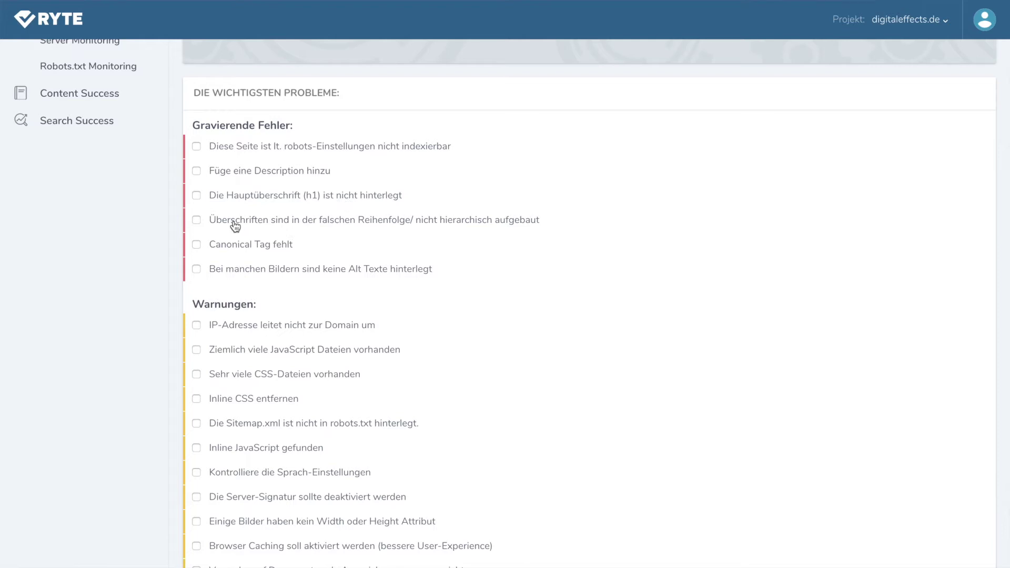
scroll(442, 264, "down", 1)
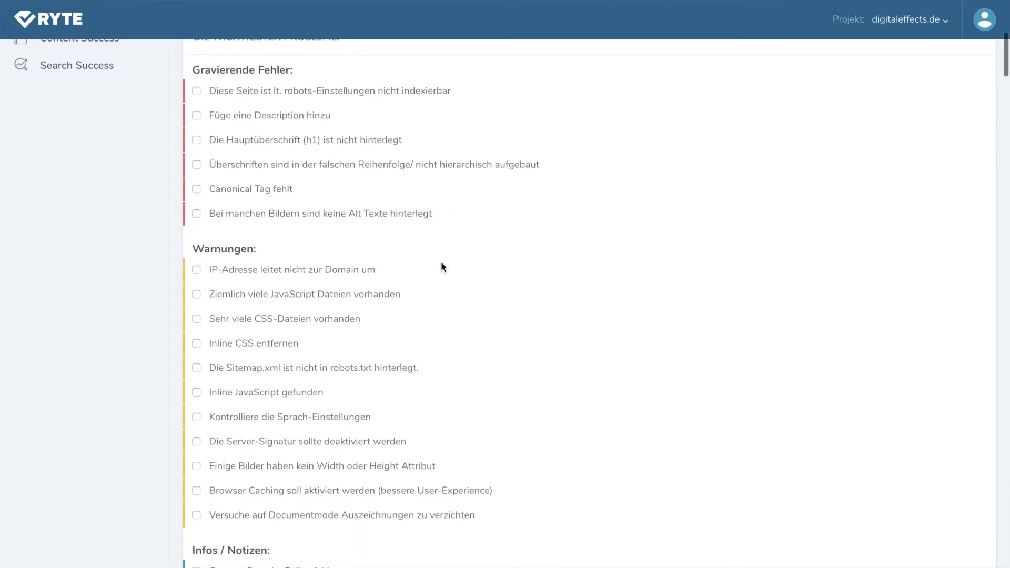
scroll(440, 267, "down", 1)
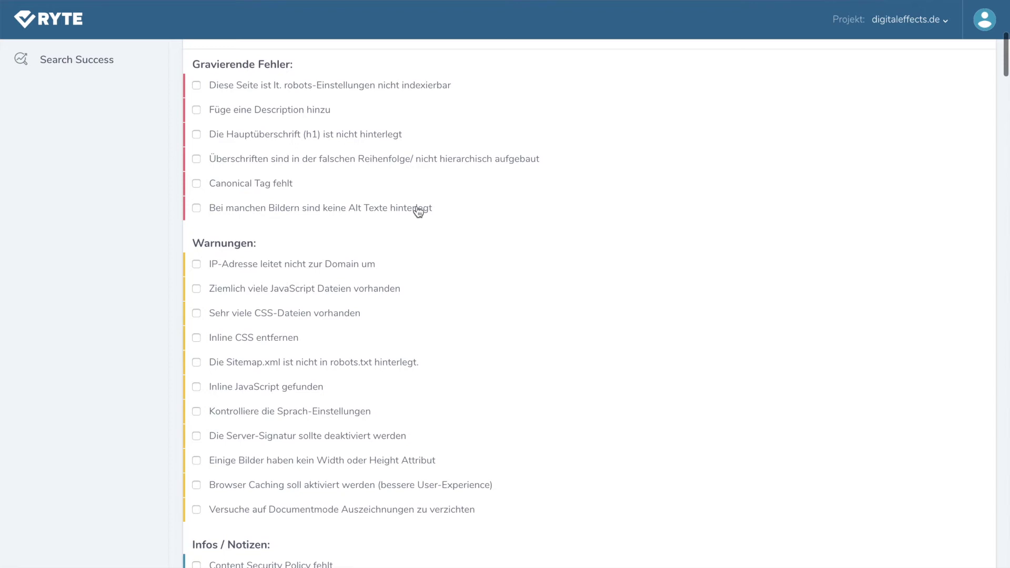
scroll(418, 212, "down", 2)
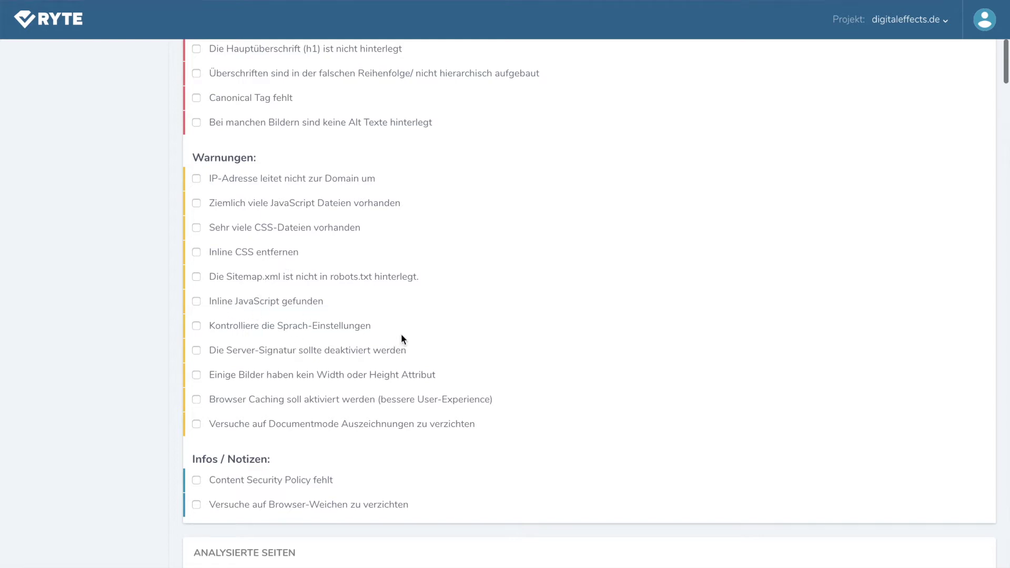
scroll(402, 327, "down", 1)
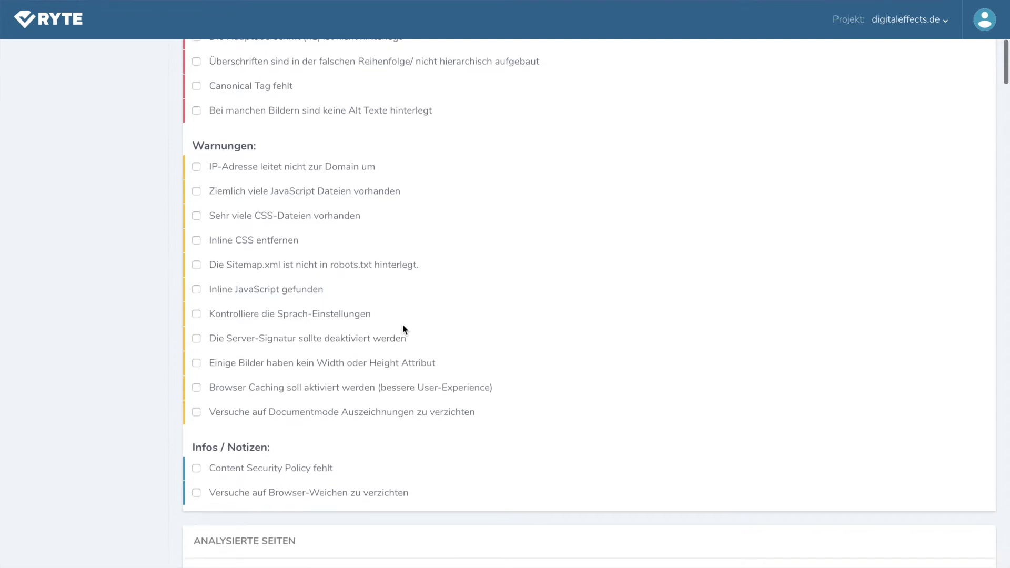
scroll(402, 324, "down", 1)
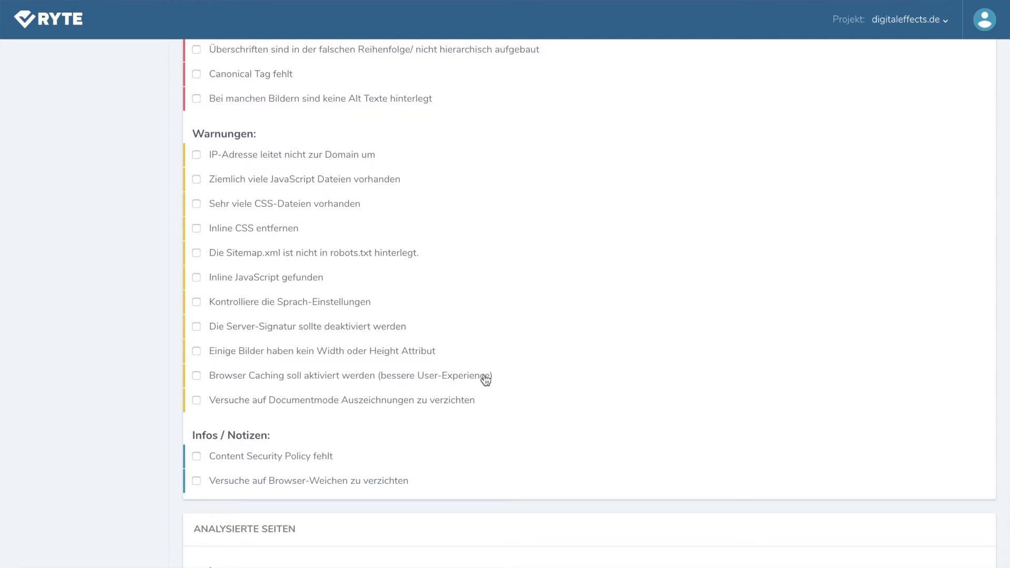
scroll(507, 405, "down", 5)
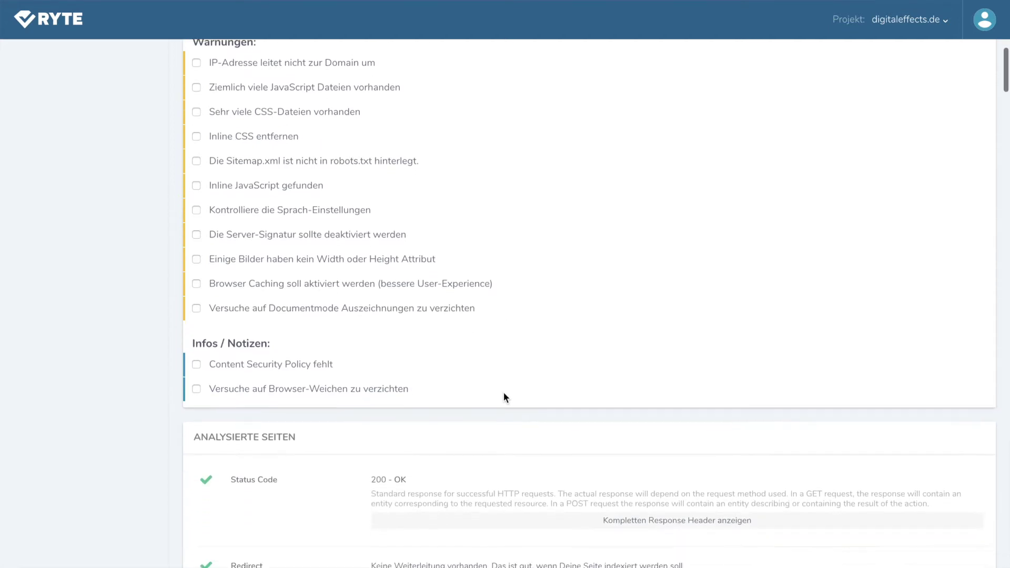
Step: Examine the status code, redirect, canonical and robots checks, and highlight the page title in the Inhalt section for review
scroll(277, 387, "down", 4)
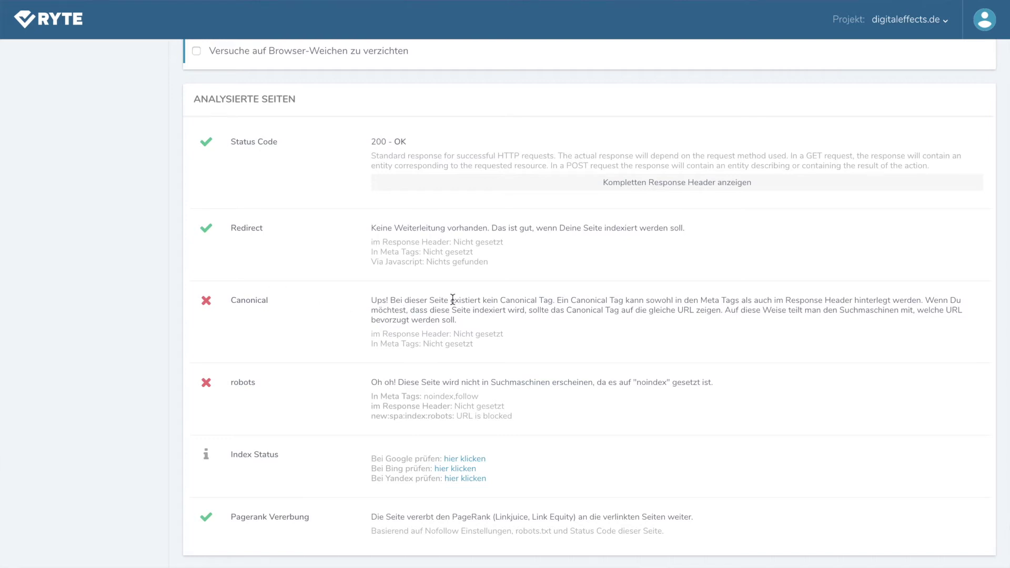
scroll(341, 314, "down", 5)
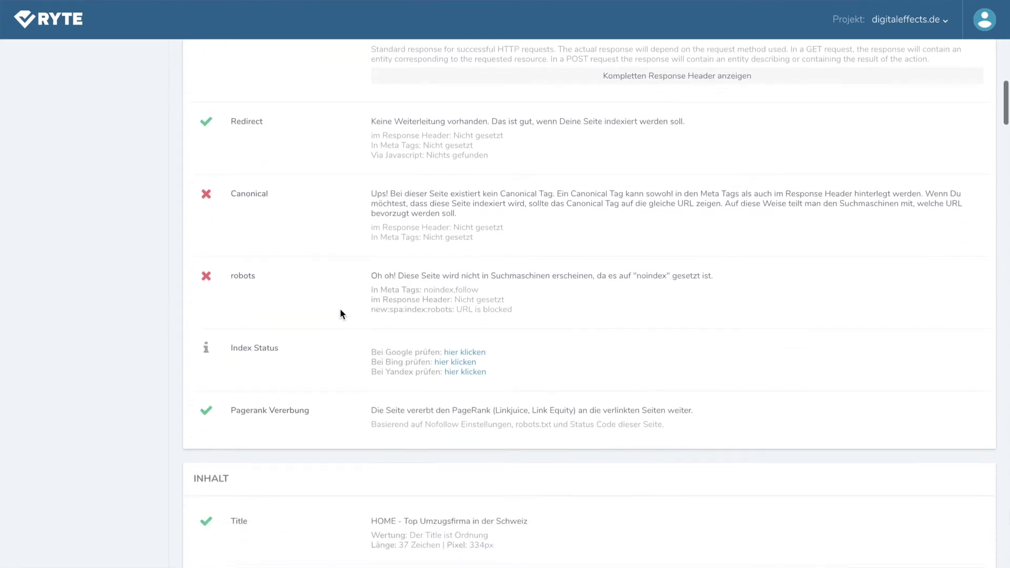
scroll(340, 311, "down", 4)
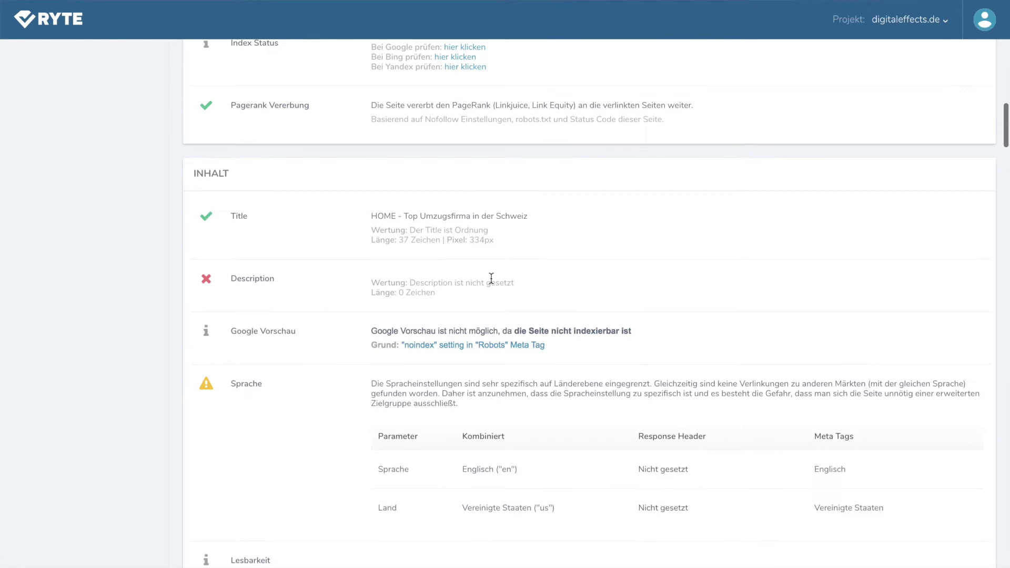
left_click_drag(372, 216, 534, 214)
double_click(380, 216)
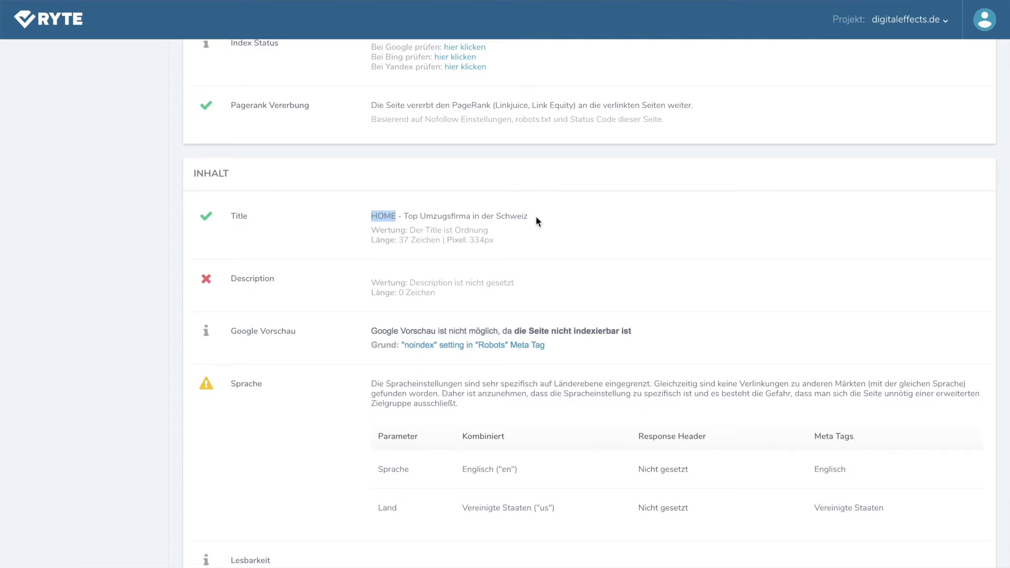
double_click(376, 215)
left_click_drag(409, 216, 528, 215)
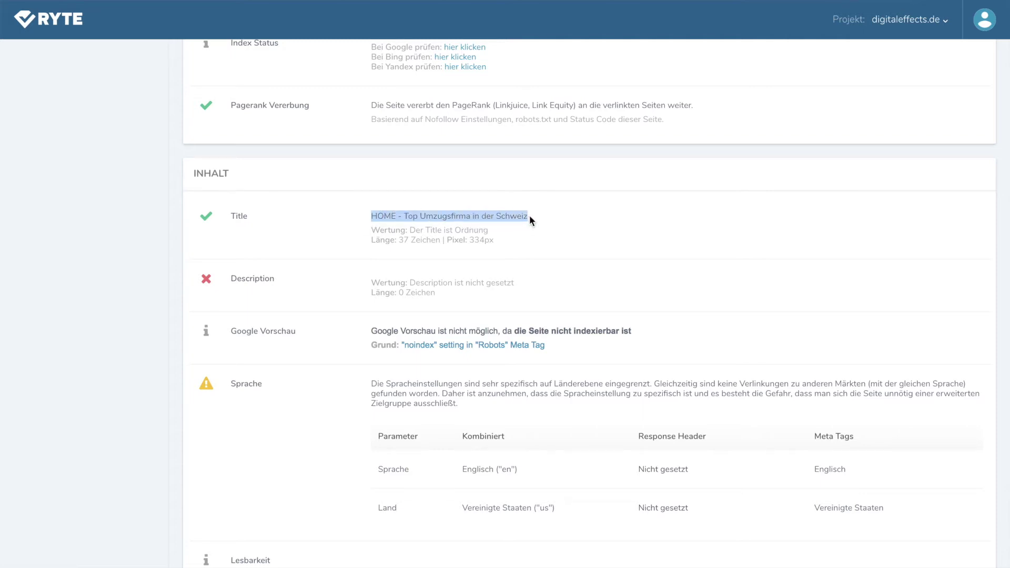
left_click(566, 227)
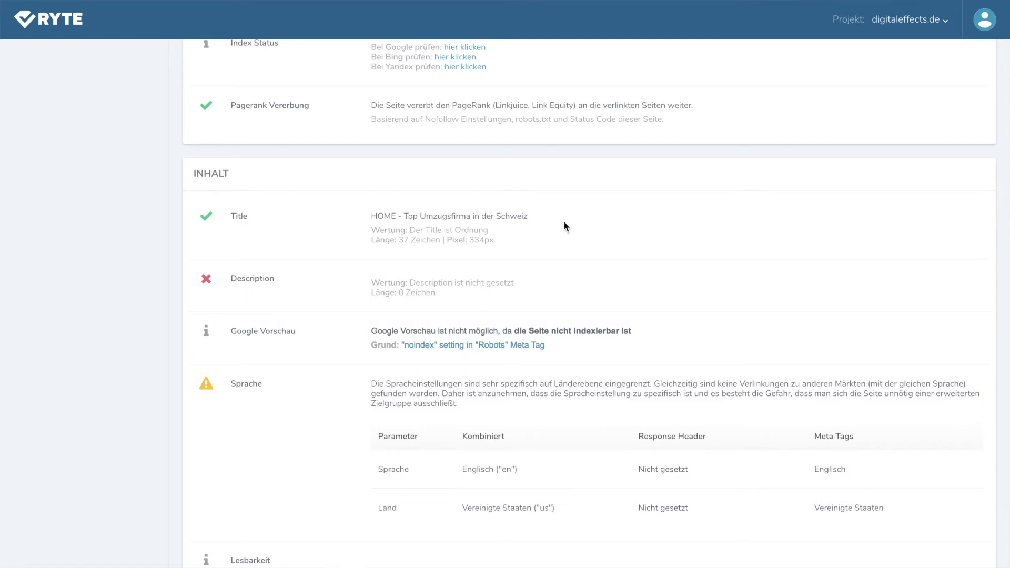
scroll(526, 218, "up", 1)
left_click_drag(528, 222, 406, 221)
left_click(395, 221)
Step: Examine the Description, Google Vorschau, Sprache and Lesbarkeit entries in the Inhalt section
scroll(380, 223, "down", 1)
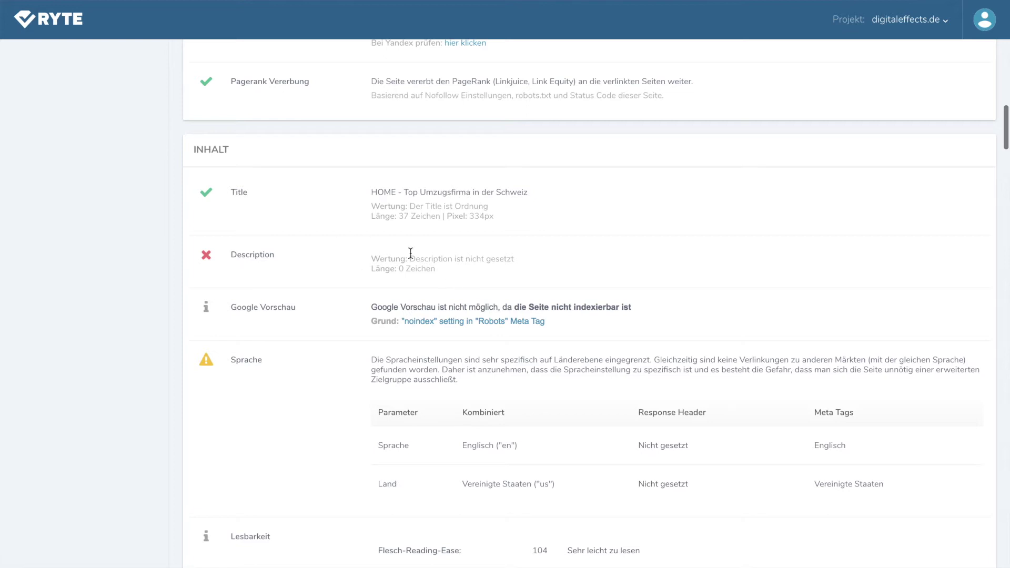
scroll(323, 247, "down", 2)
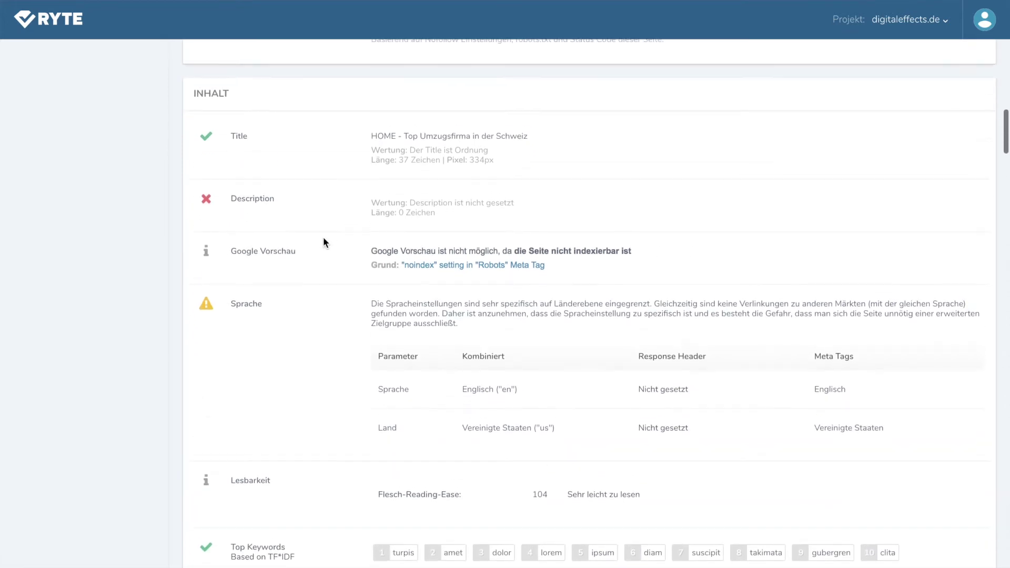
scroll(323, 240, "down", 2)
scroll(323, 239, "up", 2)
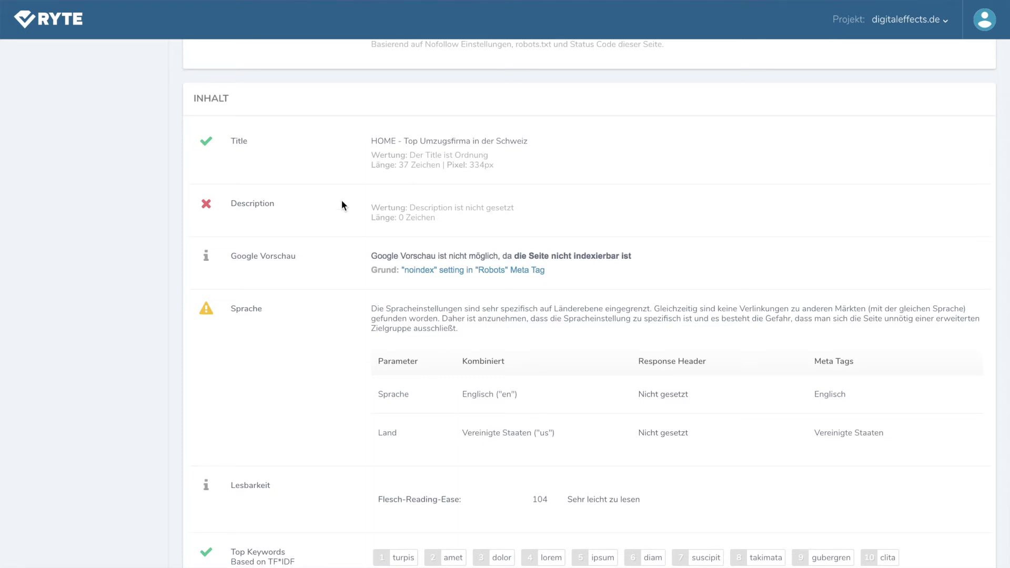
scroll(304, 214, "down", 2)
scroll(304, 214, "down", 1)
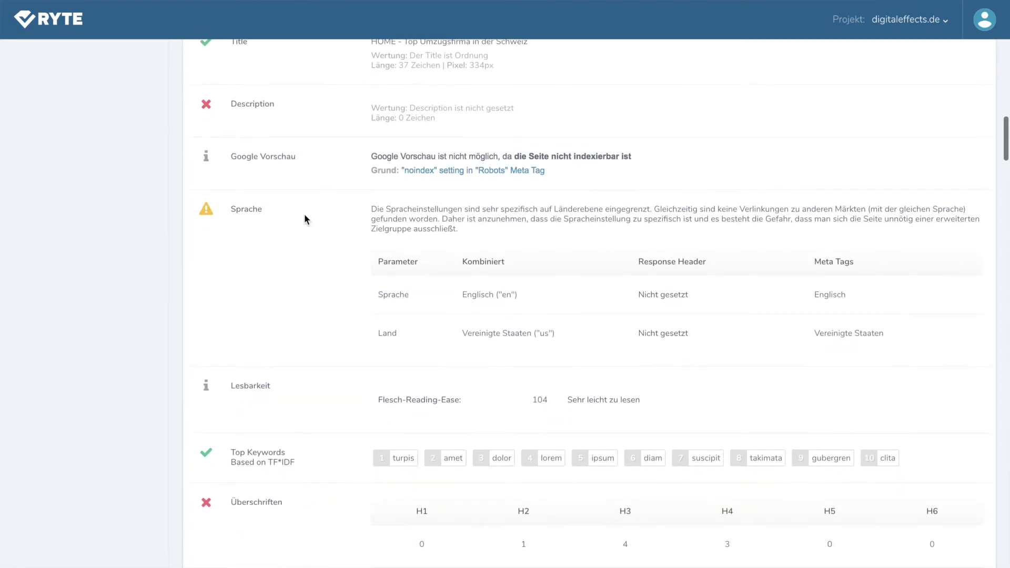
scroll(305, 215, "down", 2)
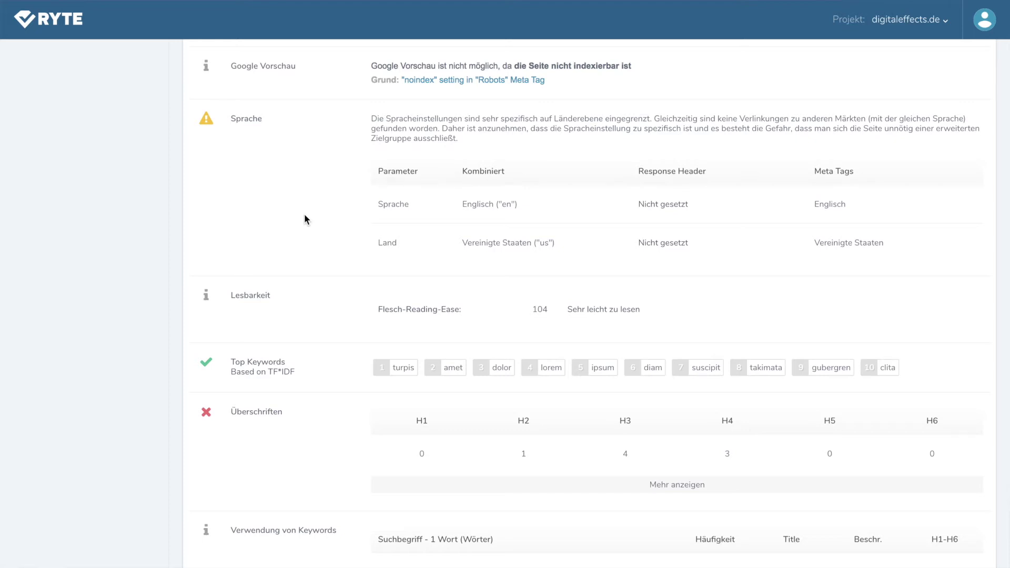
Step: Expand the Überschriften details and examine the page's heading hierarchy, highlighting the h1, h2 and h3 entries
left_click(687, 442)
scroll(357, 392, "down", 2)
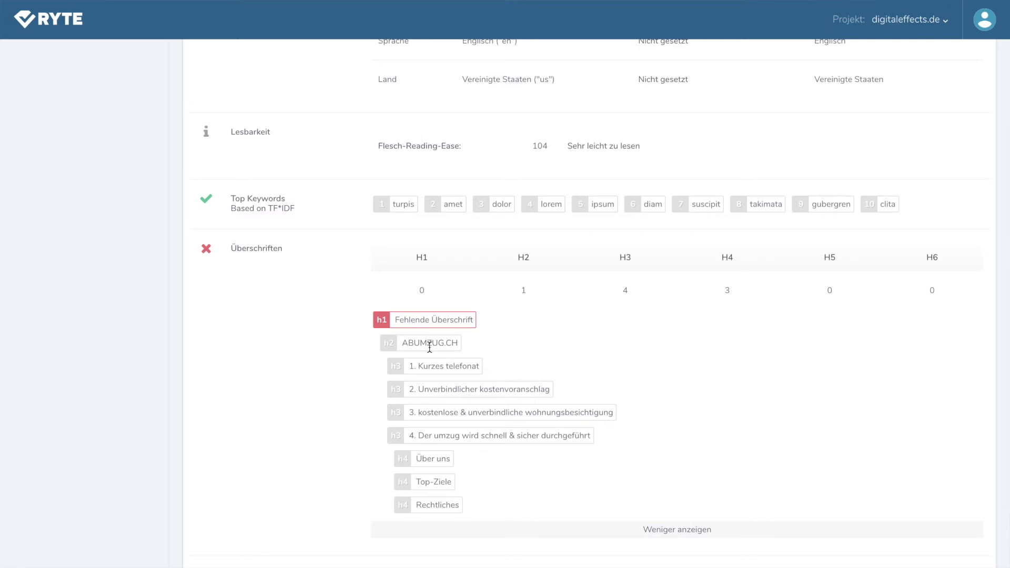
left_click_drag(403, 343, 445, 344)
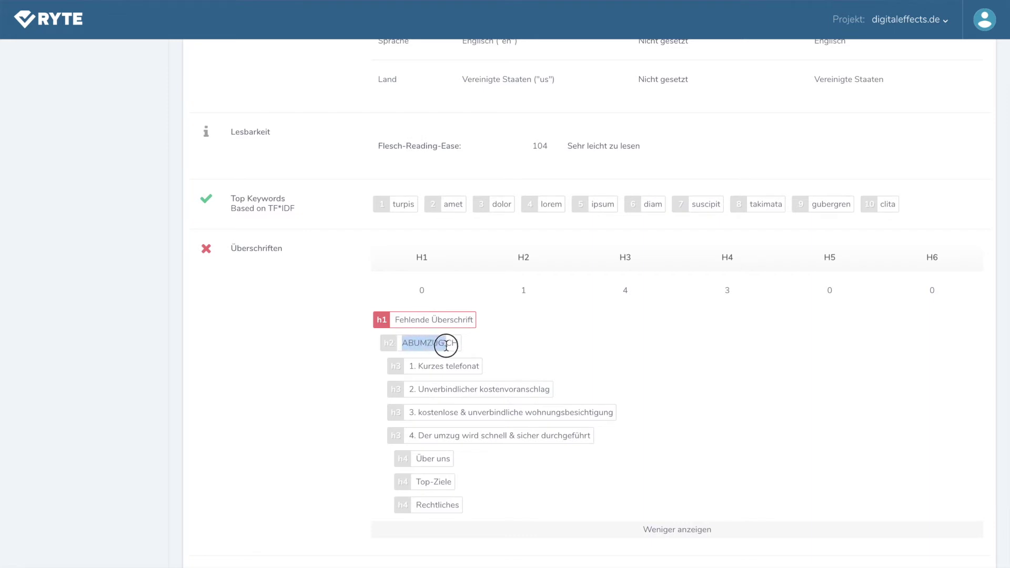
left_click_drag(396, 320, 476, 322)
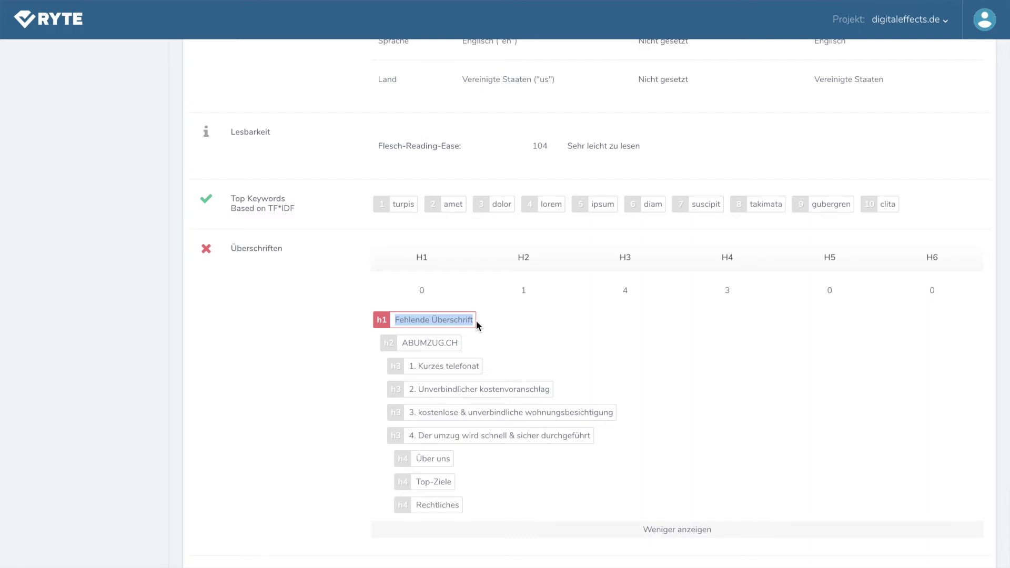
left_click(475, 322)
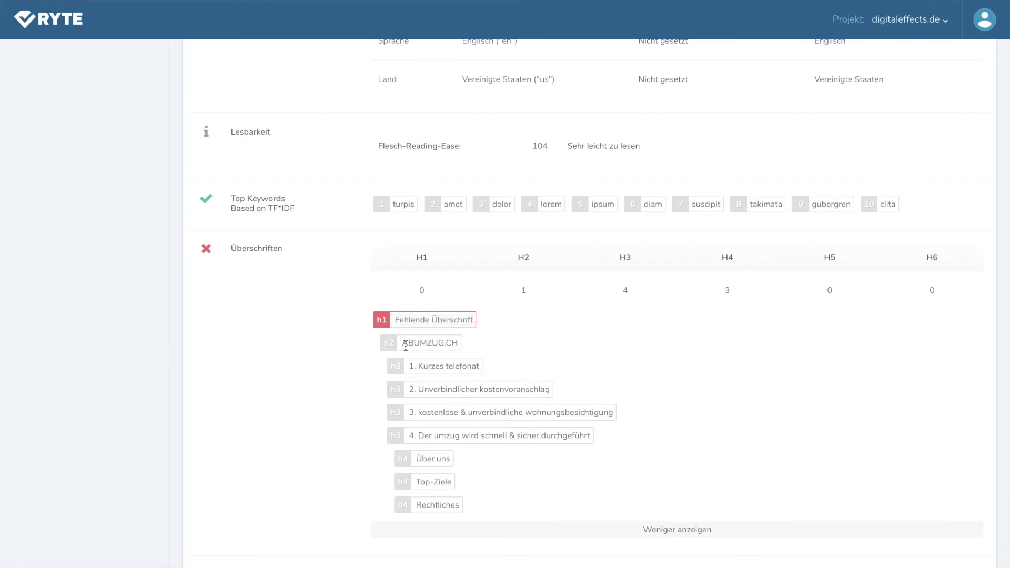
left_click_drag(414, 365, 475, 366)
left_click_drag(418, 392, 509, 392)
left_click_drag(410, 412, 509, 412)
left_click_drag(410, 436, 539, 438)
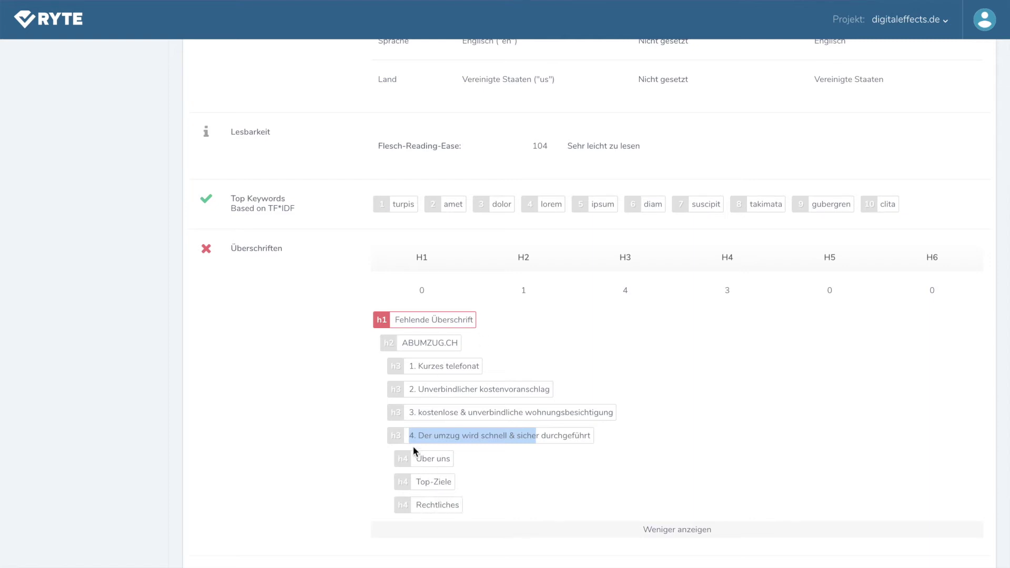
Step: Examine the remaining Inhalt entries, from the Verwendung von Keywords table to the image attributes under Bilder and the Links list
scroll(308, 378, "down", 5)
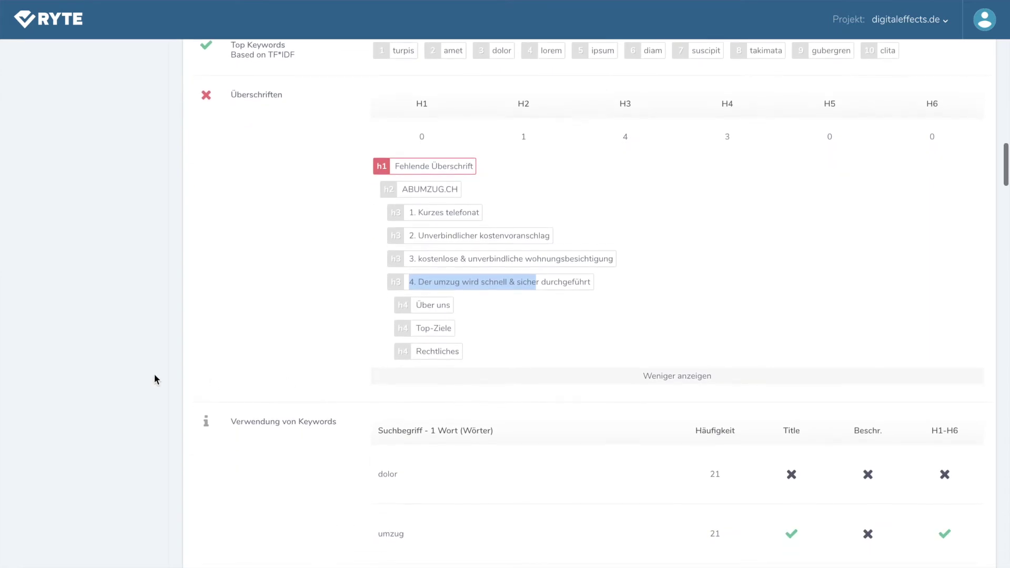
scroll(180, 355, "down", 12)
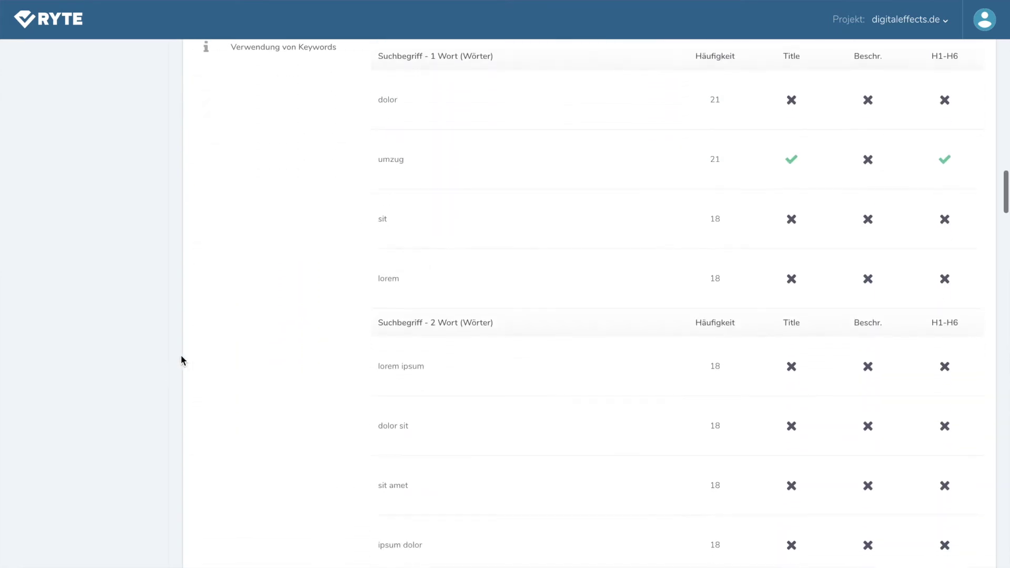
scroll(181, 360, "down", 9)
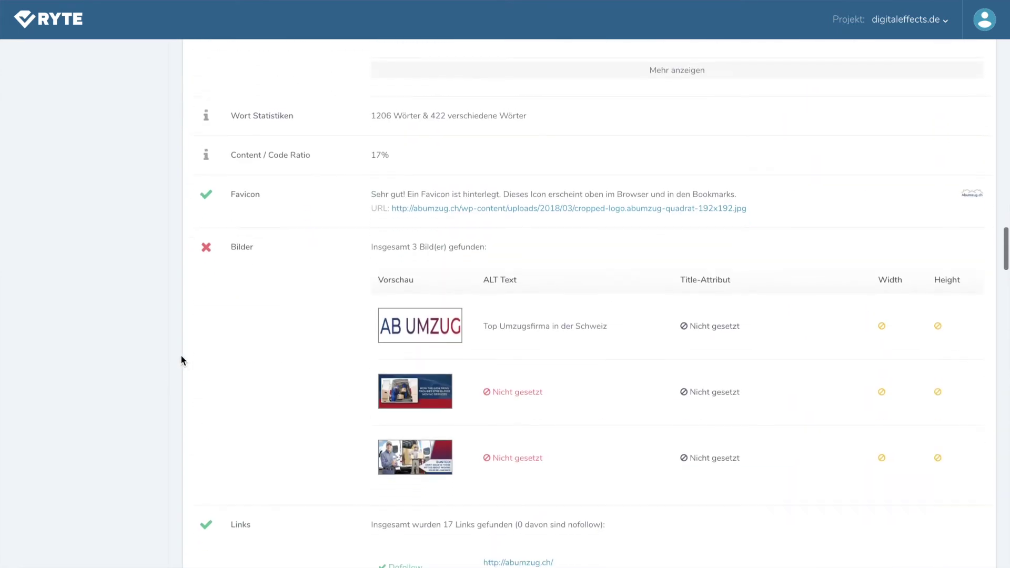
scroll(181, 360, "down", 1)
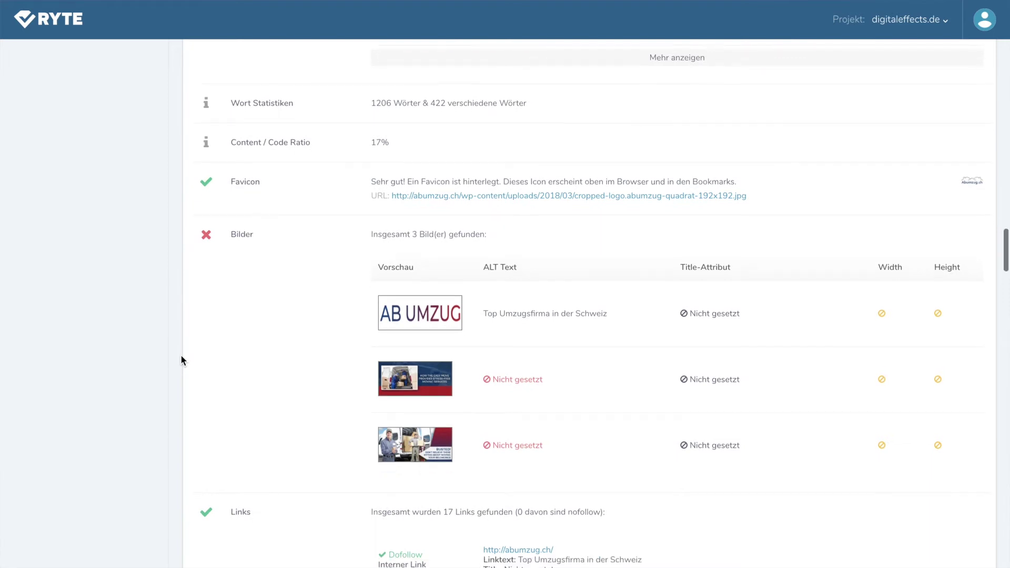
scroll(181, 357, "down", 2)
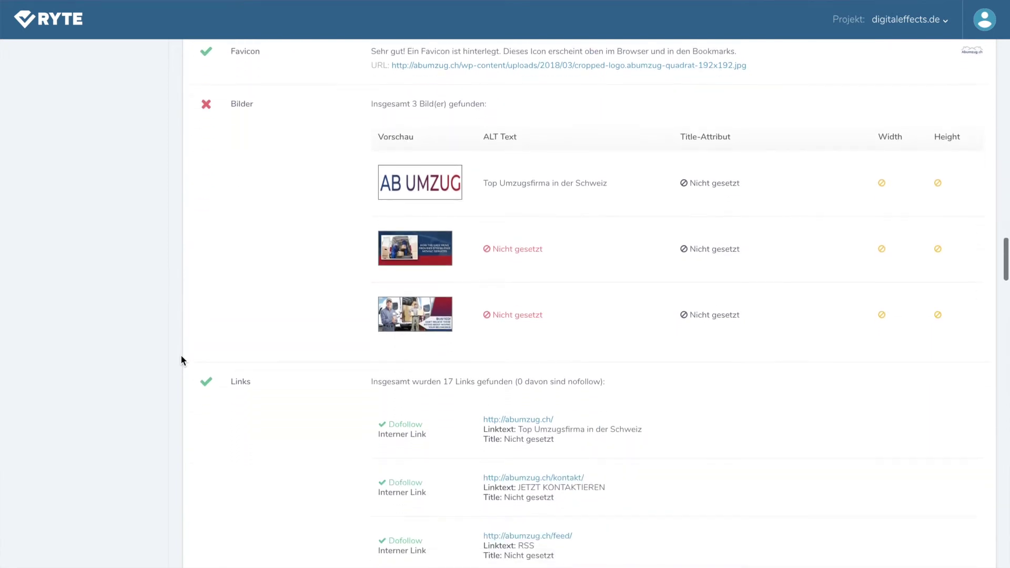
scroll(537, 231, "down", 1)
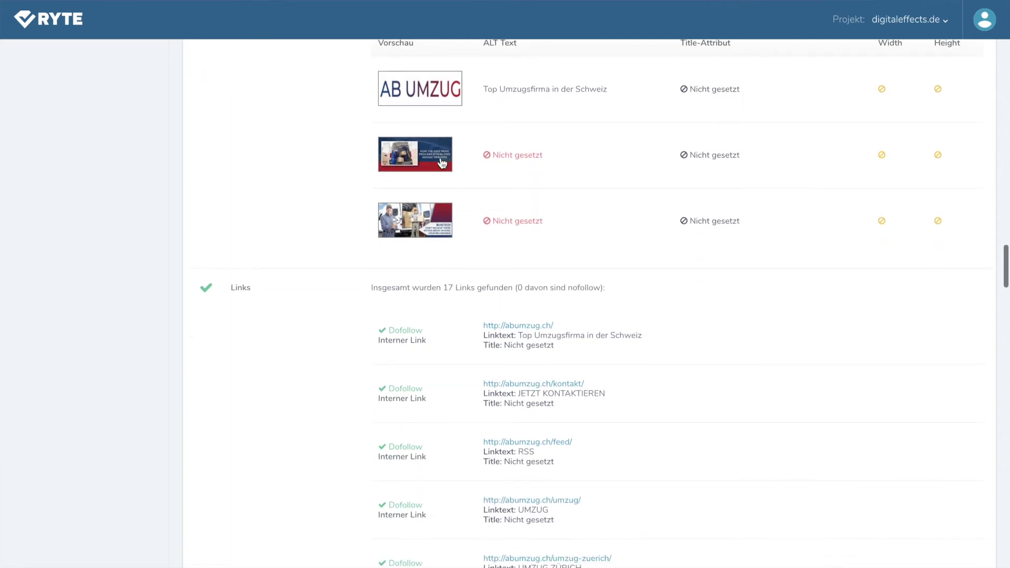
scroll(276, 301, "down", 8)
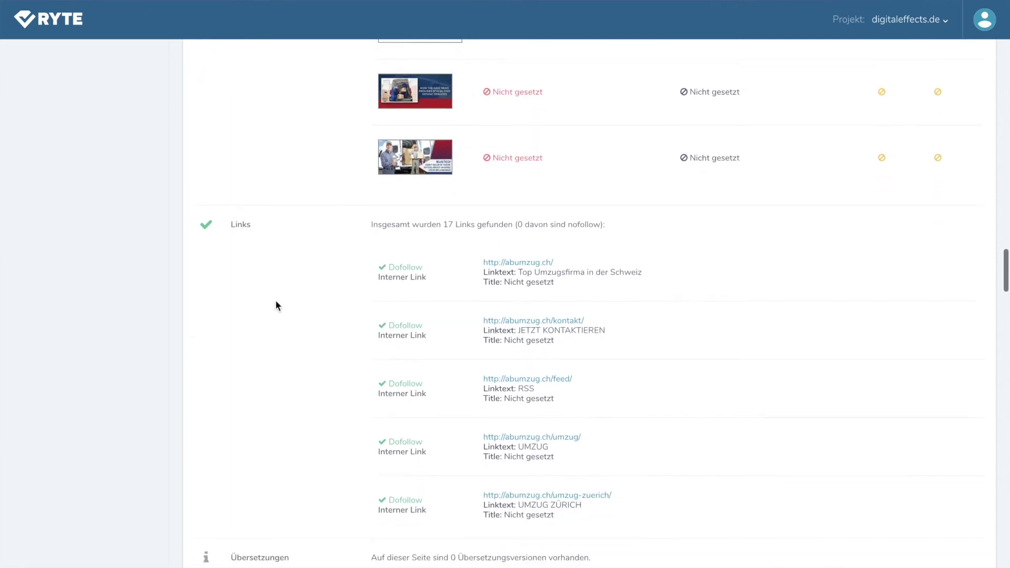
Step: Examine the Technik checks, including robots.txt and Sitemap.xml, and the entries under Umgang mit verschiedenen URL Schreibweisen
scroll(275, 301, "down", 3)
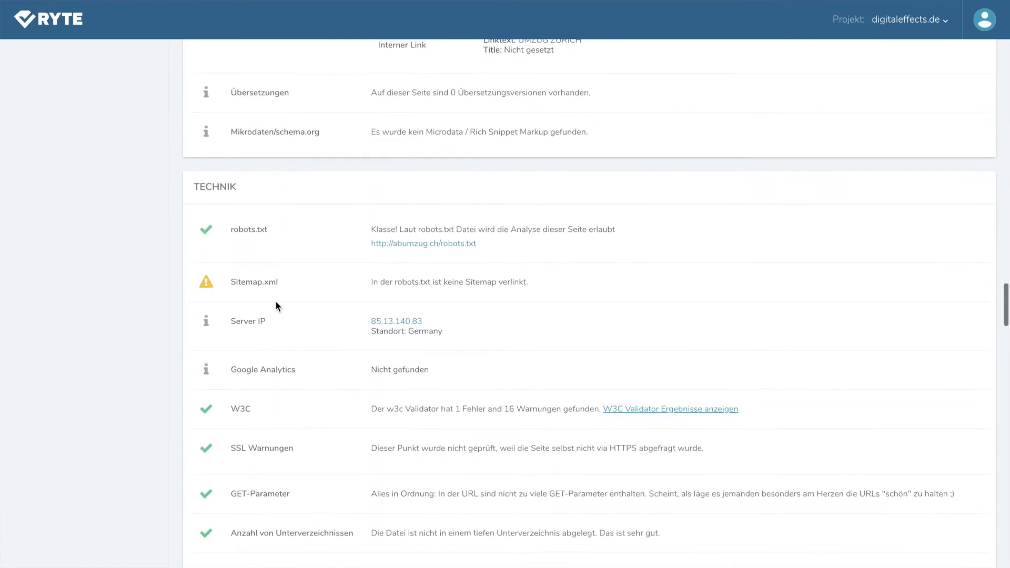
scroll(332, 308, "down", 9)
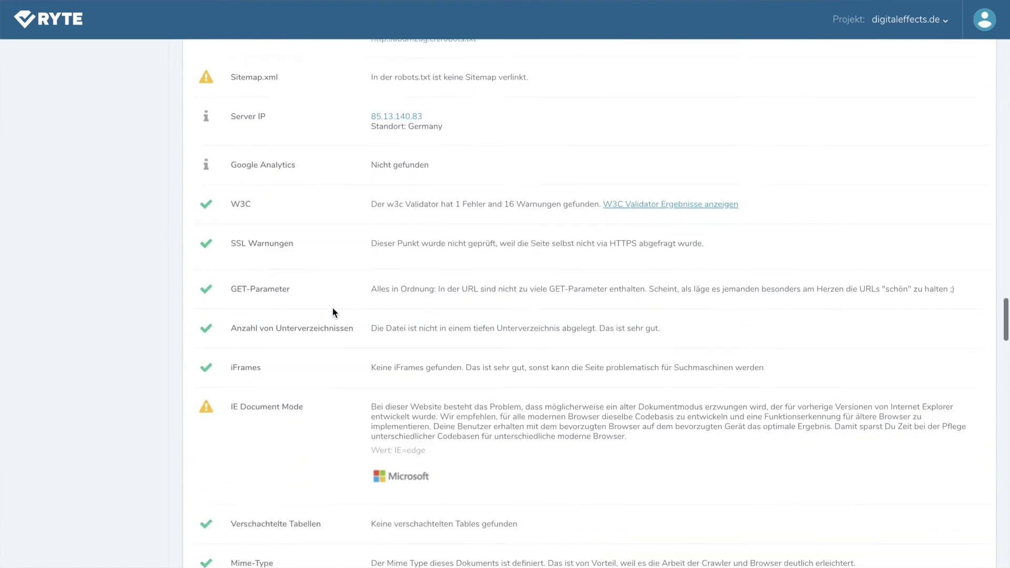
scroll(333, 308, "down", 2)
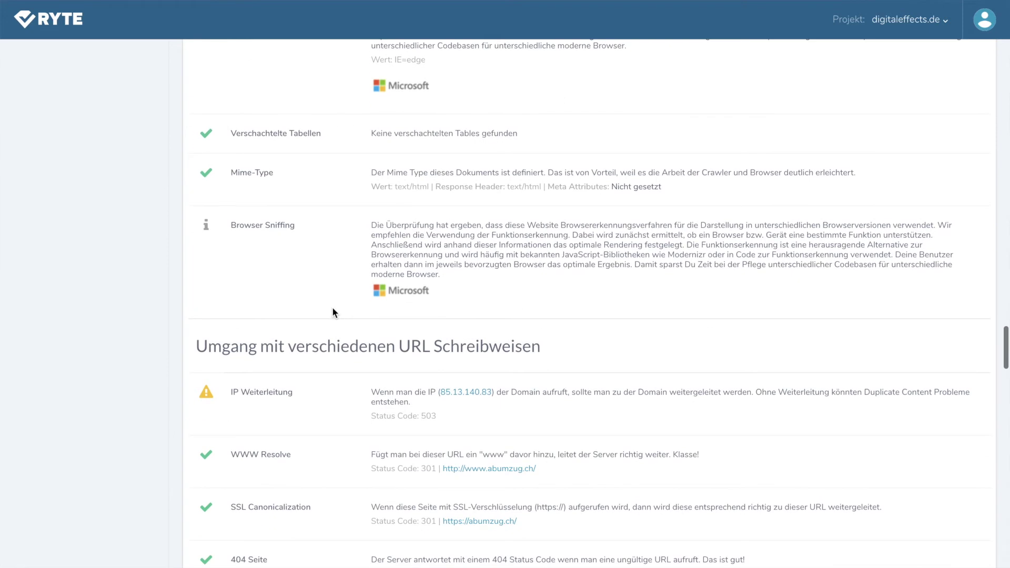
scroll(332, 309, "down", 7)
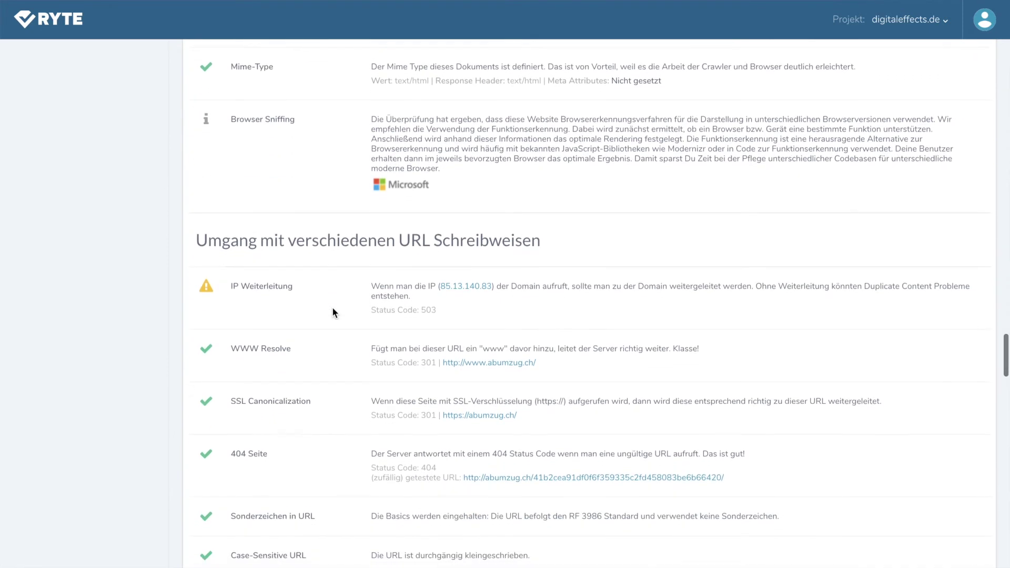
scroll(333, 311, "down", 4)
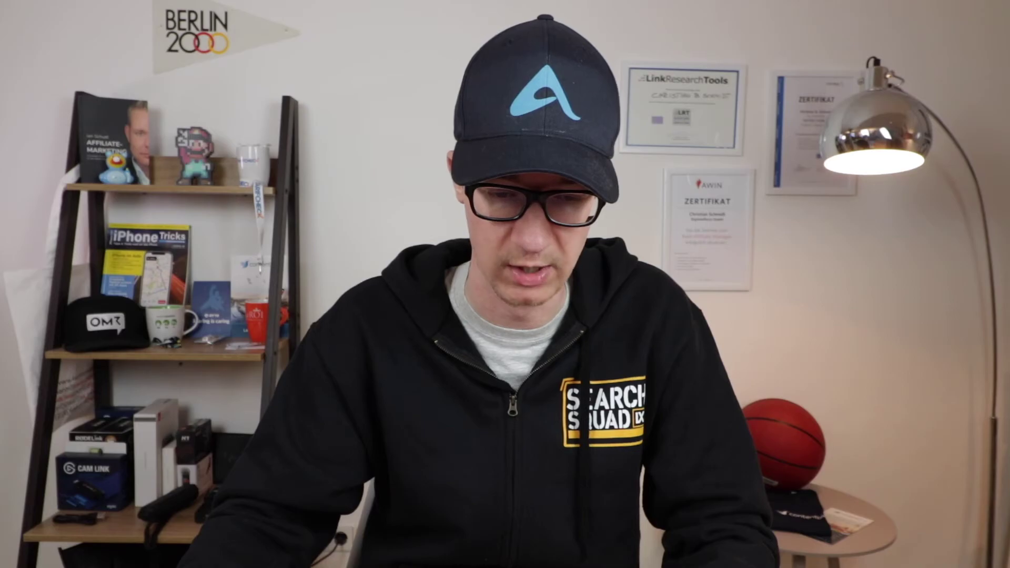